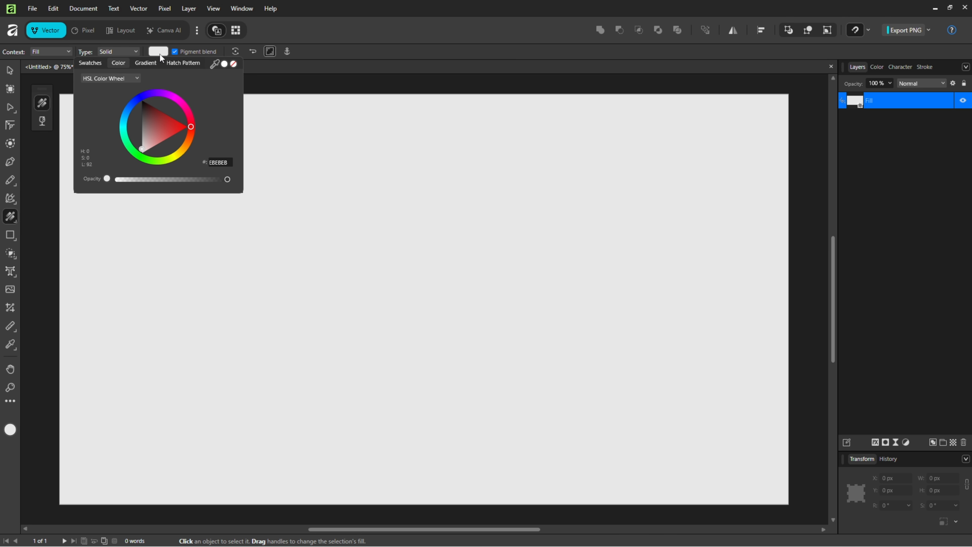
Set the page background fill colour to black
drag(160, 118, 132, 97)
click(269, 79)
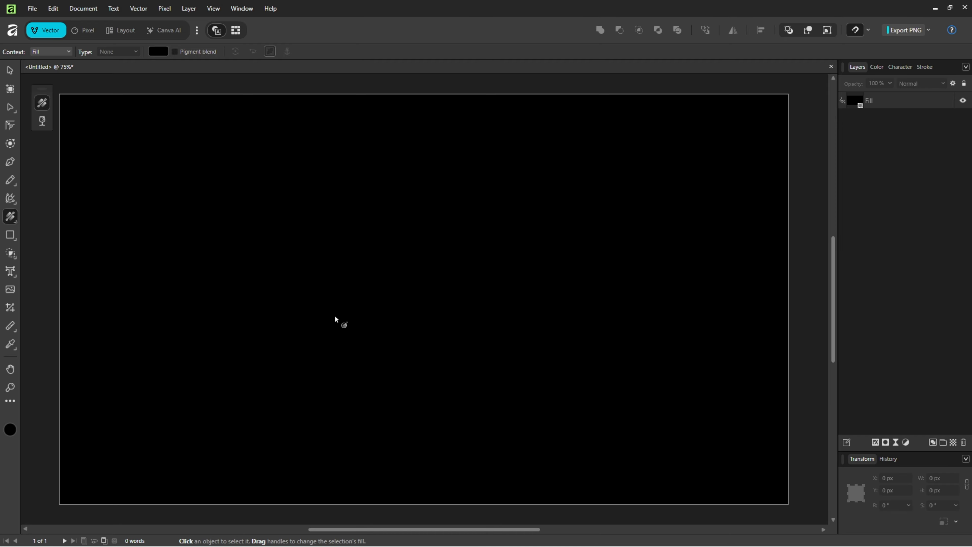
Draw a rectangle with the Rectangle Tool covering the whole page, 1920 x 1080 px
right_click(12, 237)
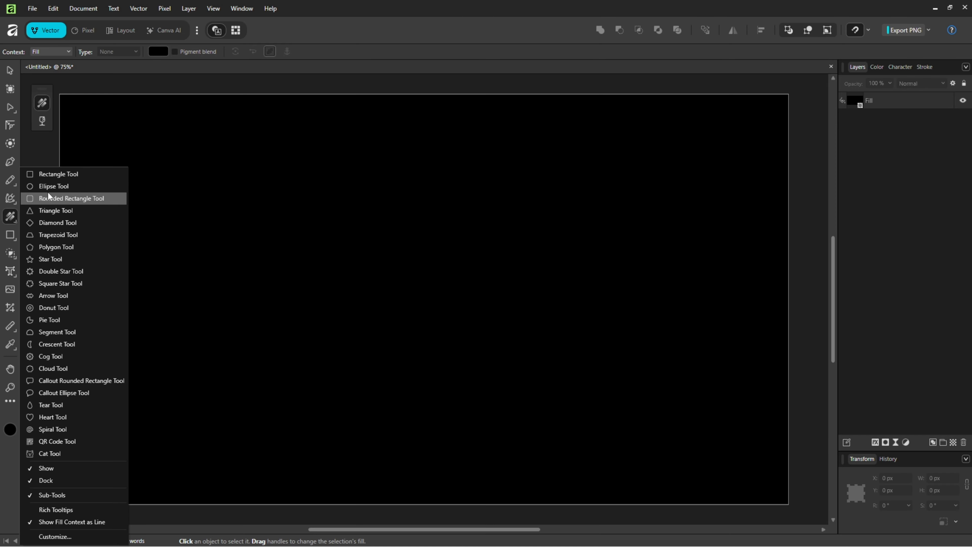
click(49, 174)
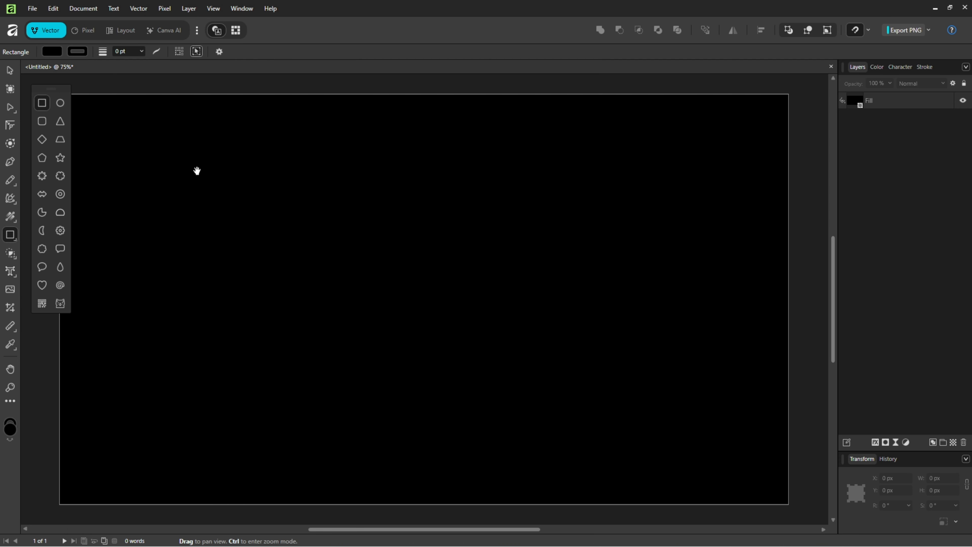
drag(198, 171, 220, 167)
drag(81, 91, 817, 509)
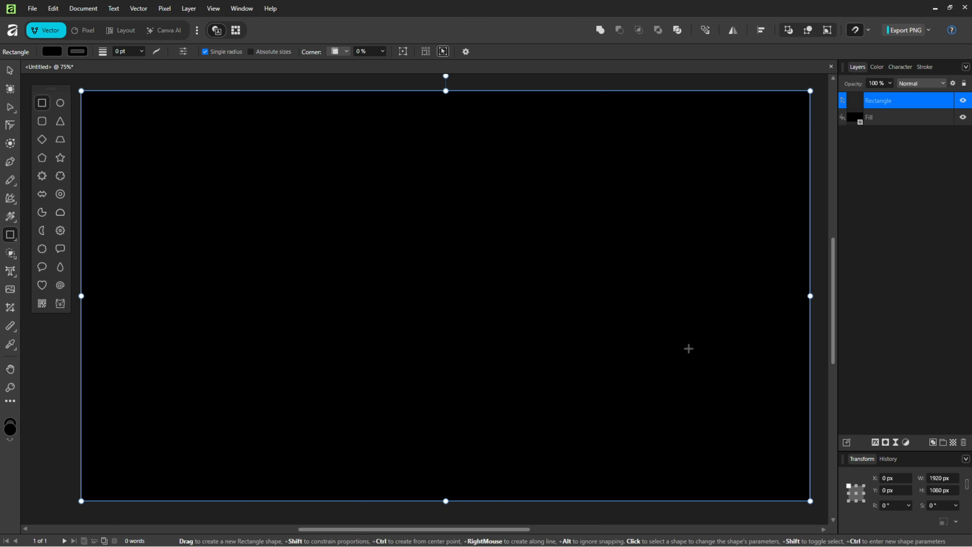
Set the rectangle's fill colour to red
click(51, 52)
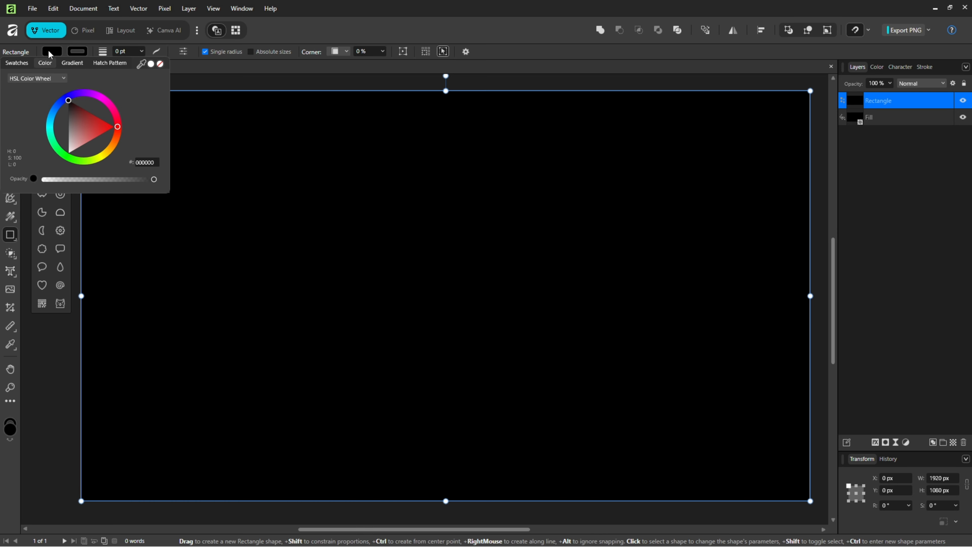
drag(88, 129, 158, 105)
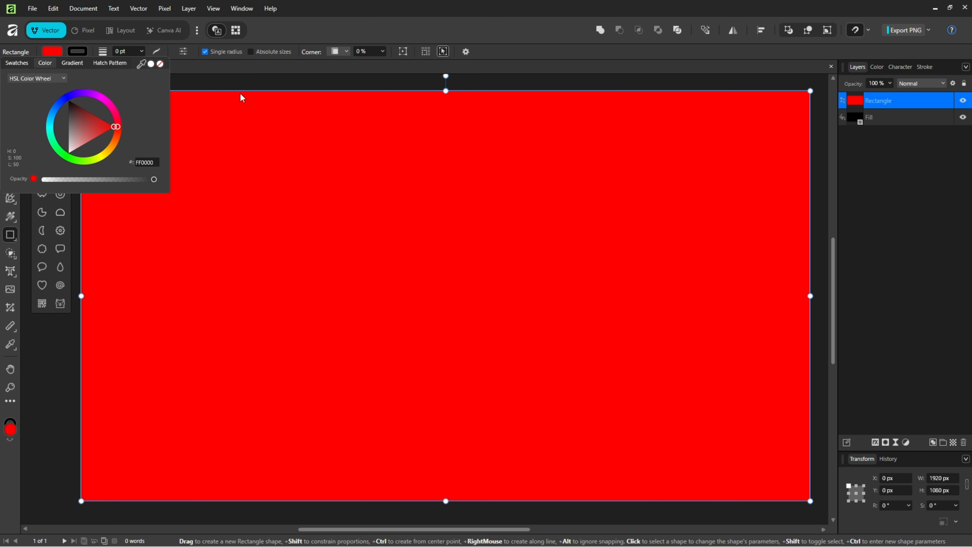
With the Fill Tool, change the rectangle's fill type to Mesh
right_click(14, 220)
click(52, 217)
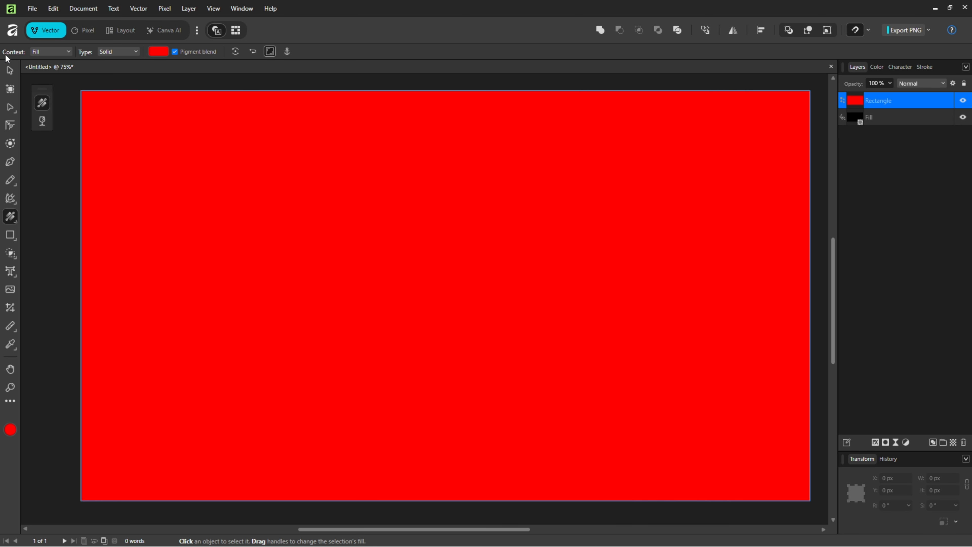
click(52, 53)
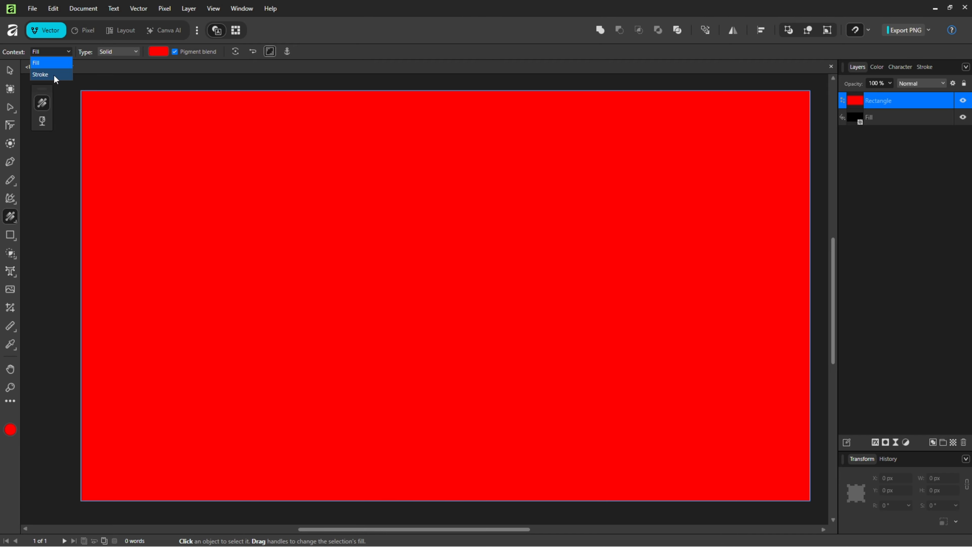
click(44, 62)
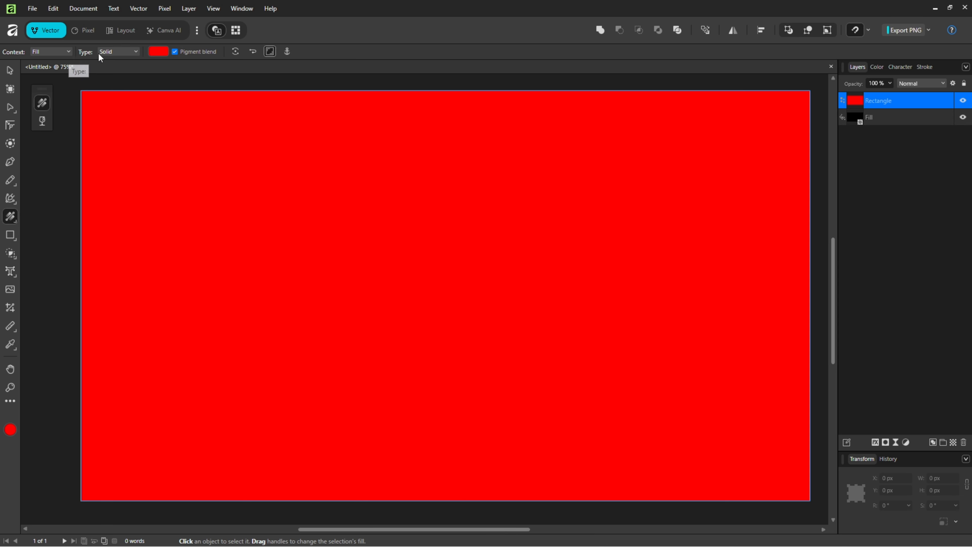
click(125, 54)
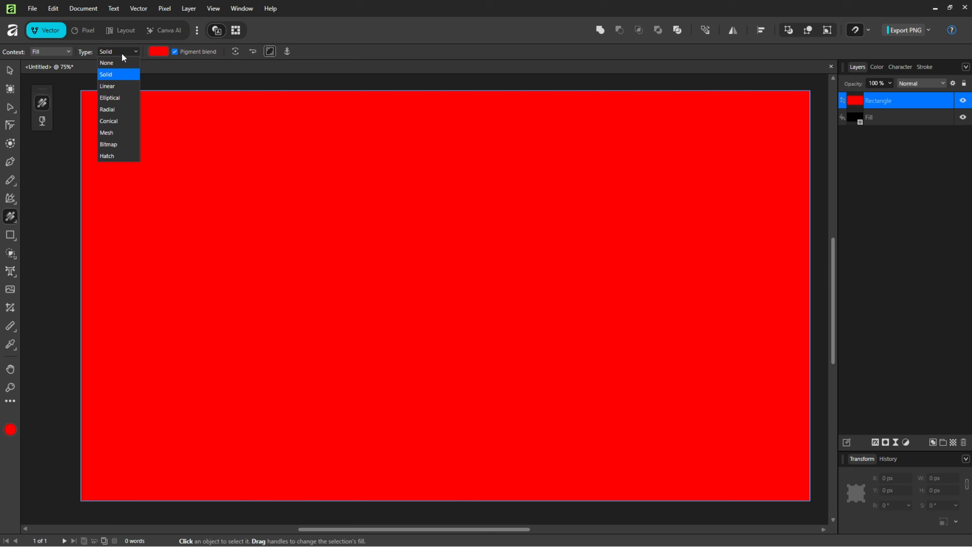
click(107, 133)
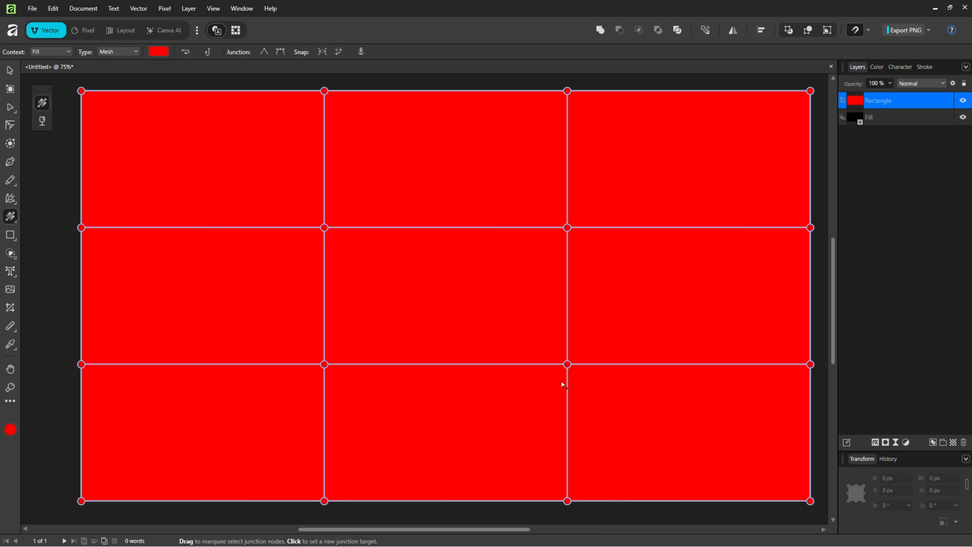
Colour the lower inner mesh junction of the right column orange and the upper one purple
click(567, 363)
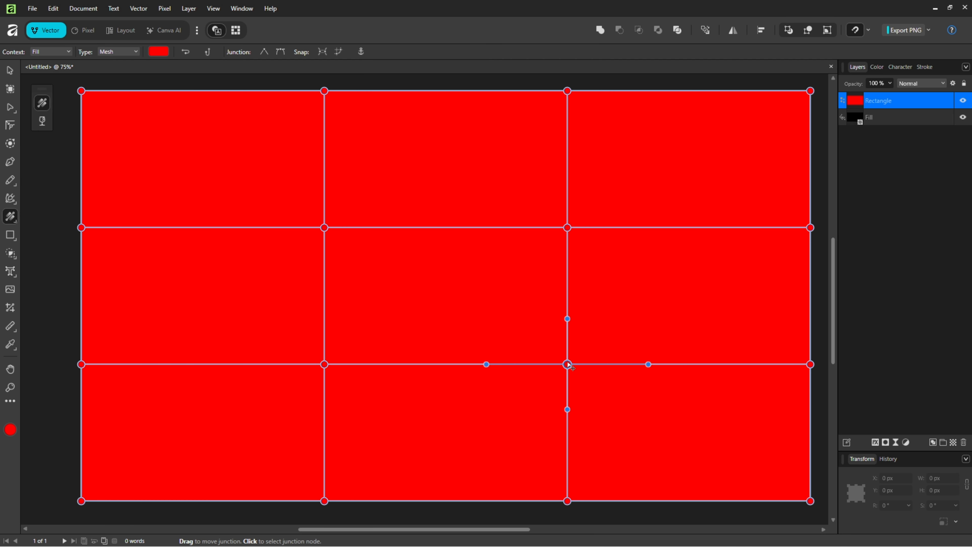
click(877, 67)
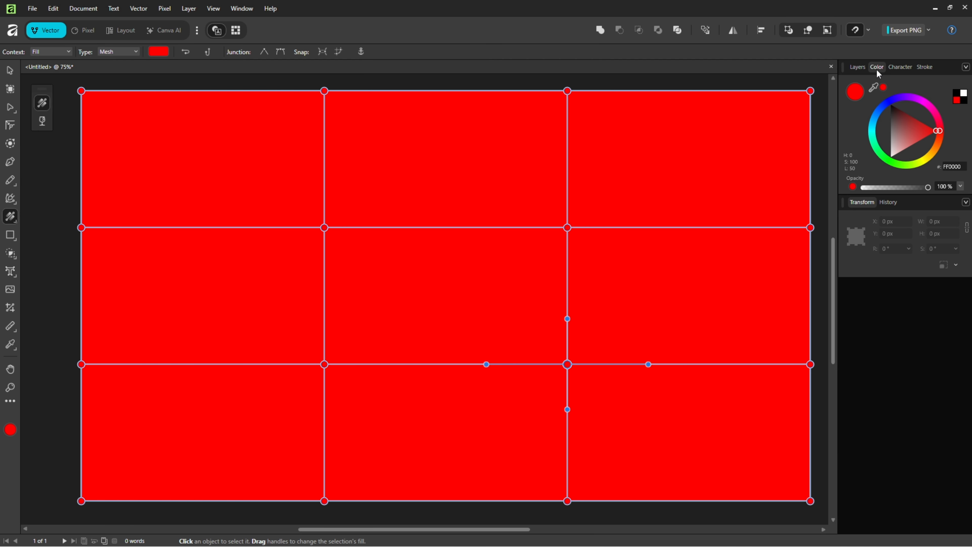
click(930, 154)
click(568, 228)
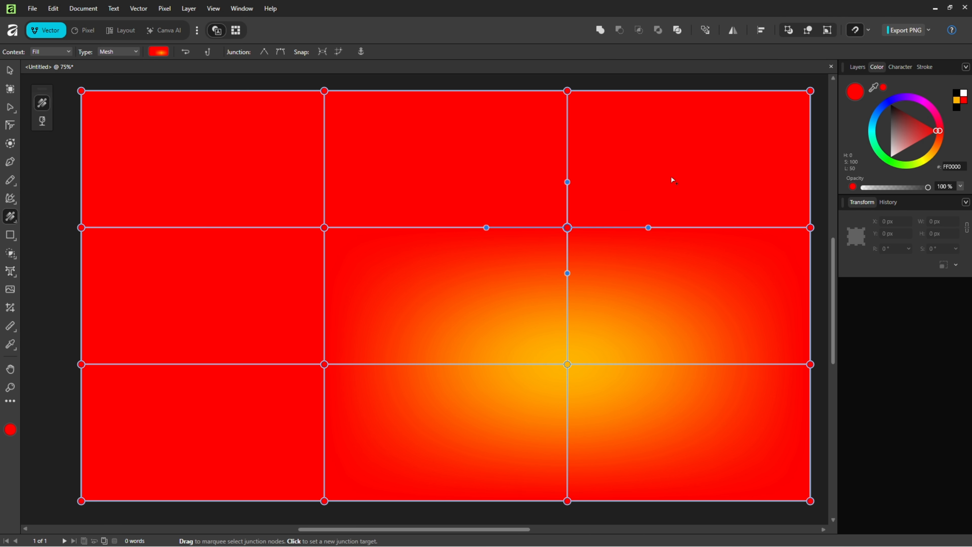
click(911, 98)
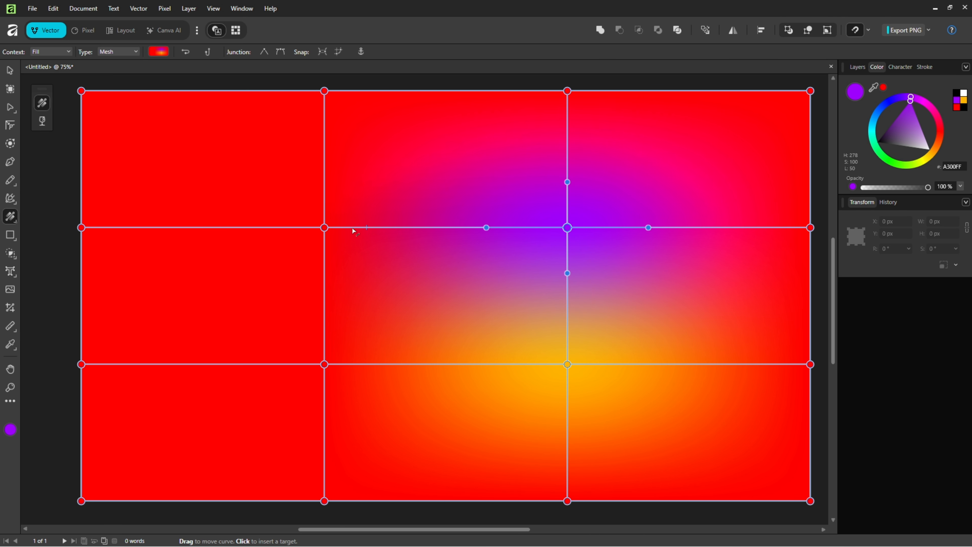
Colour the upper inner junction of the left column green and the lower one blue
click(324, 227)
click(906, 167)
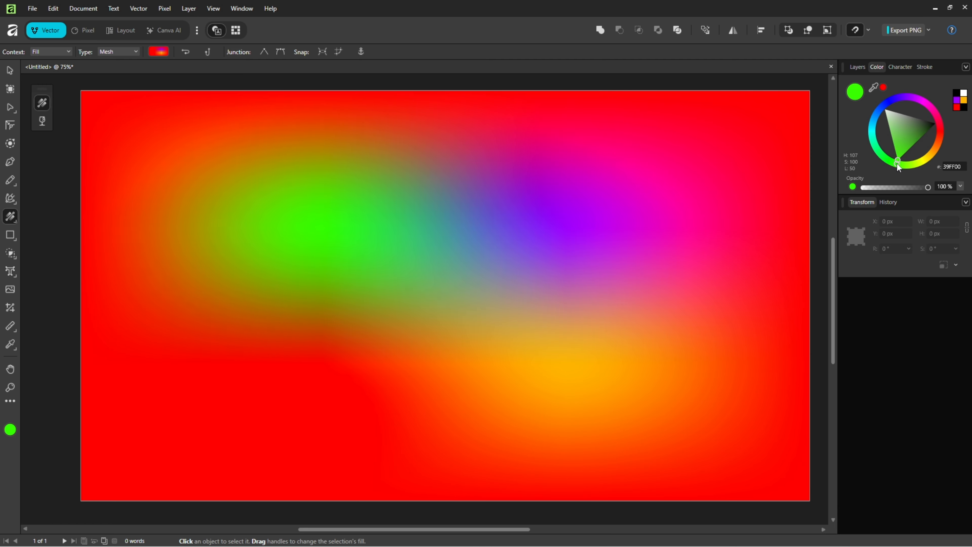
click(324, 364)
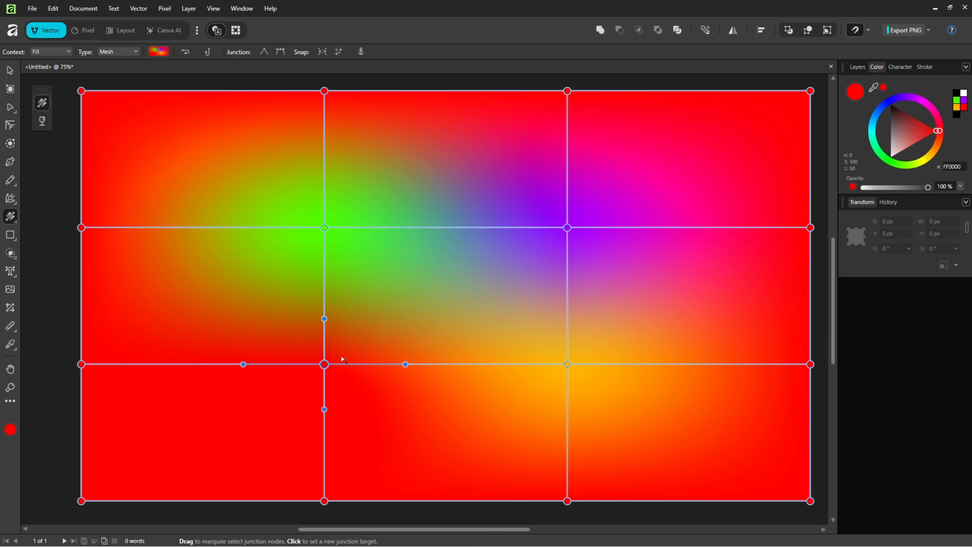
click(882, 107)
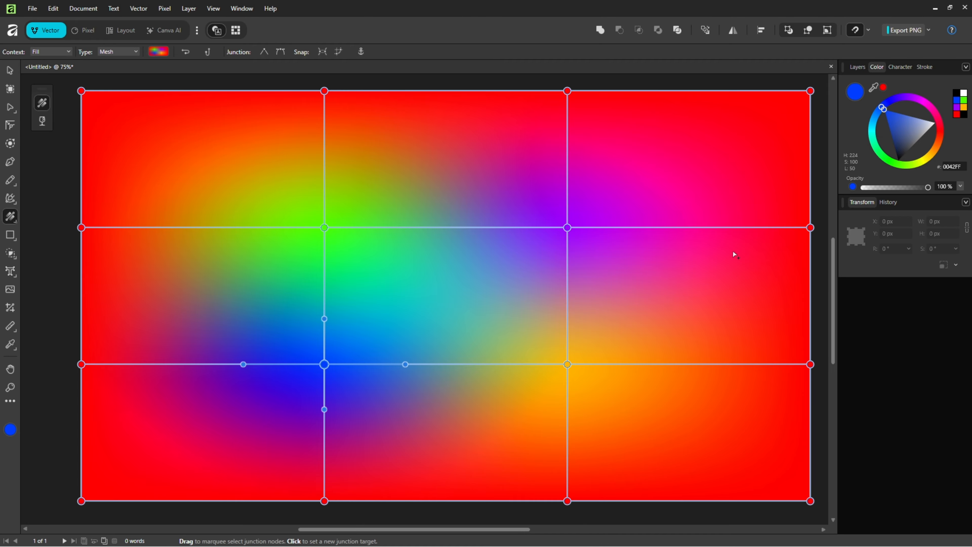
Drag the four inner mesh junctions to new positions to warp the gradient
drag(572, 227, 637, 192)
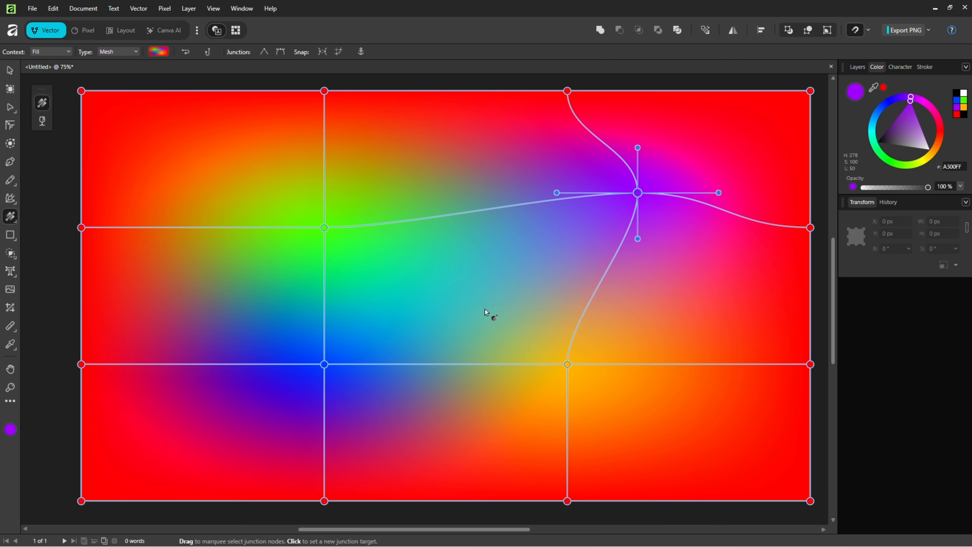
drag(324, 364, 269, 393)
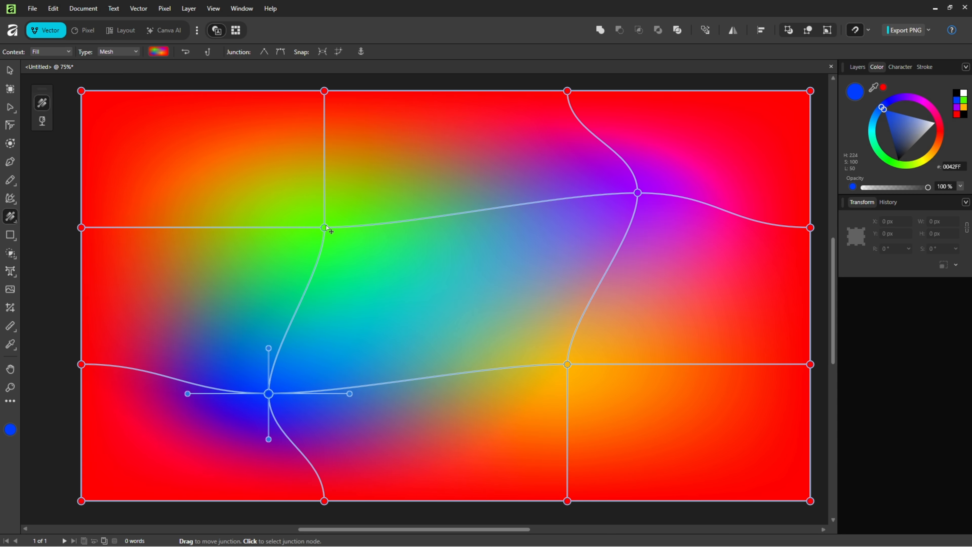
drag(324, 227, 297, 203)
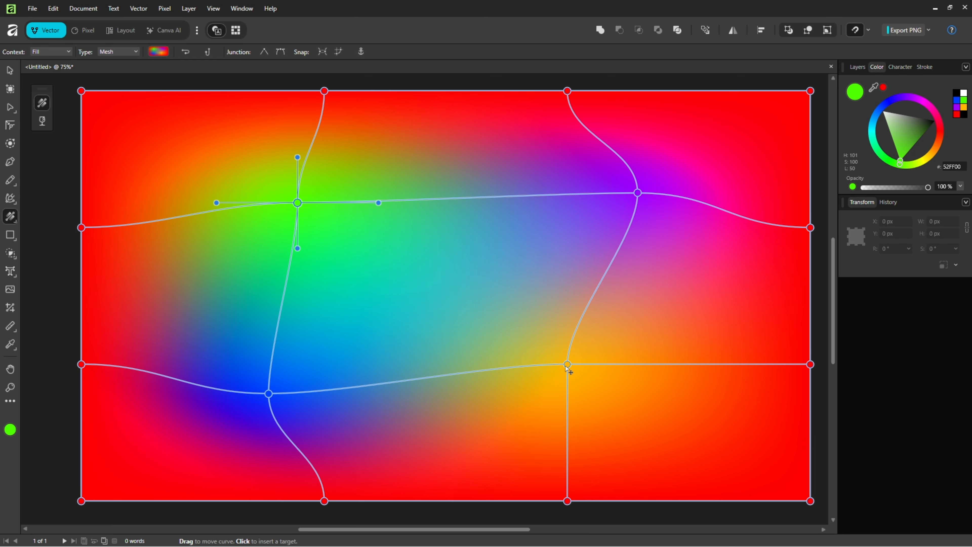
drag(569, 368, 609, 373)
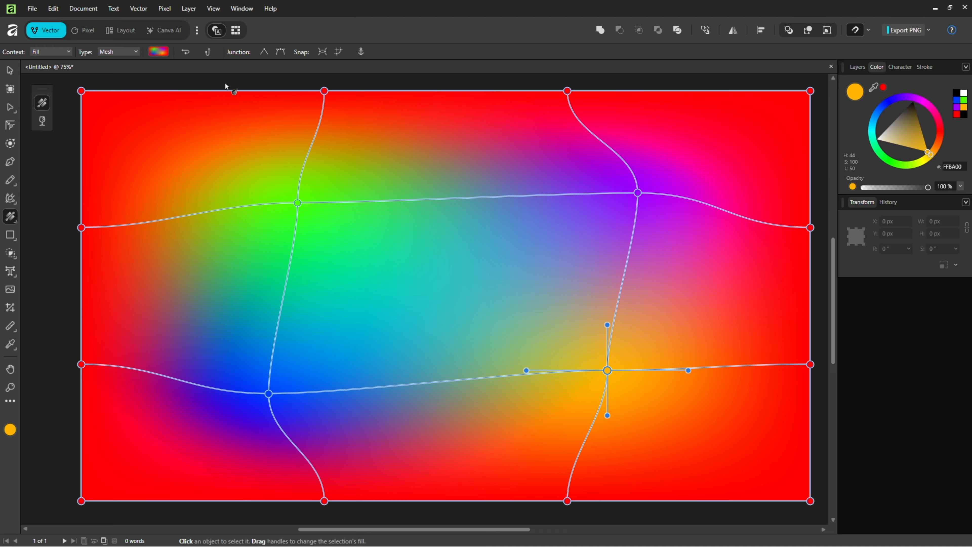
Select all mesh junctions and delete them, leaving only the corner nodes
drag(222, 79, 637, 508)
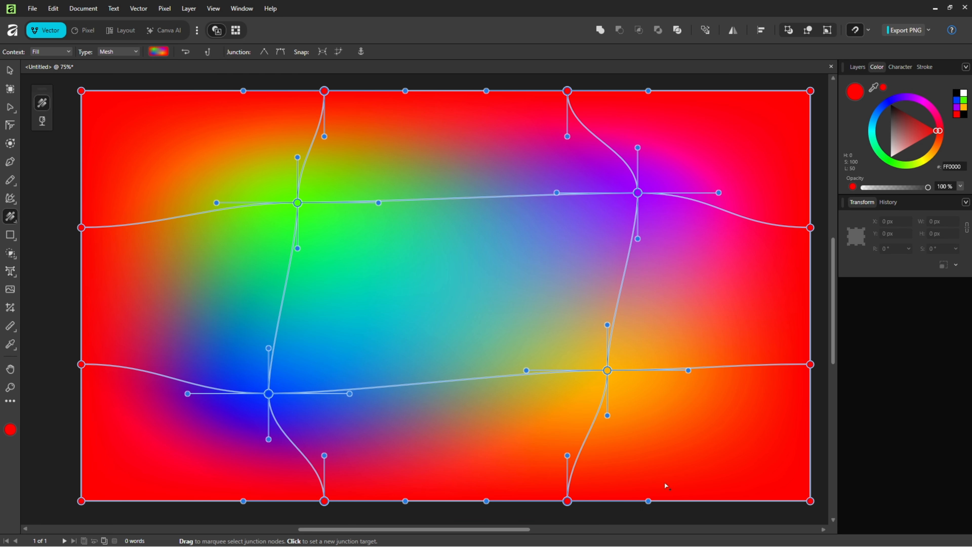
key(Delete)
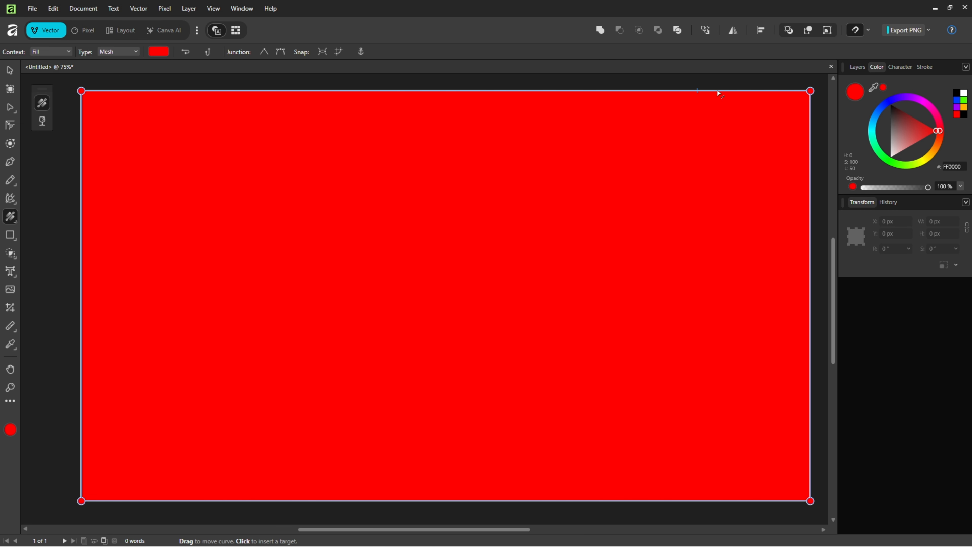
Colour the mesh's top-right corner purple
click(486, 91)
click(912, 99)
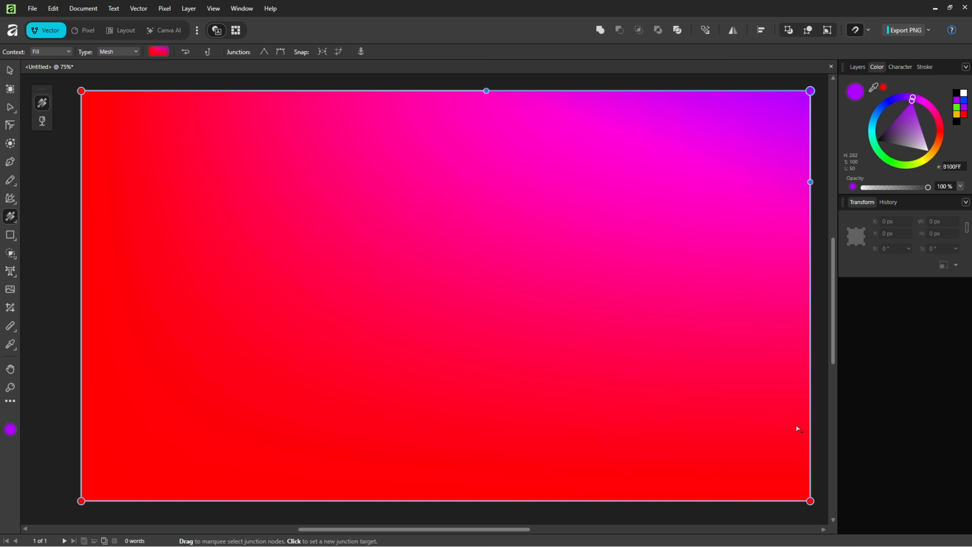
Colour the bottom-right corner orange and the bottom-left corner blue
click(810, 500)
click(930, 153)
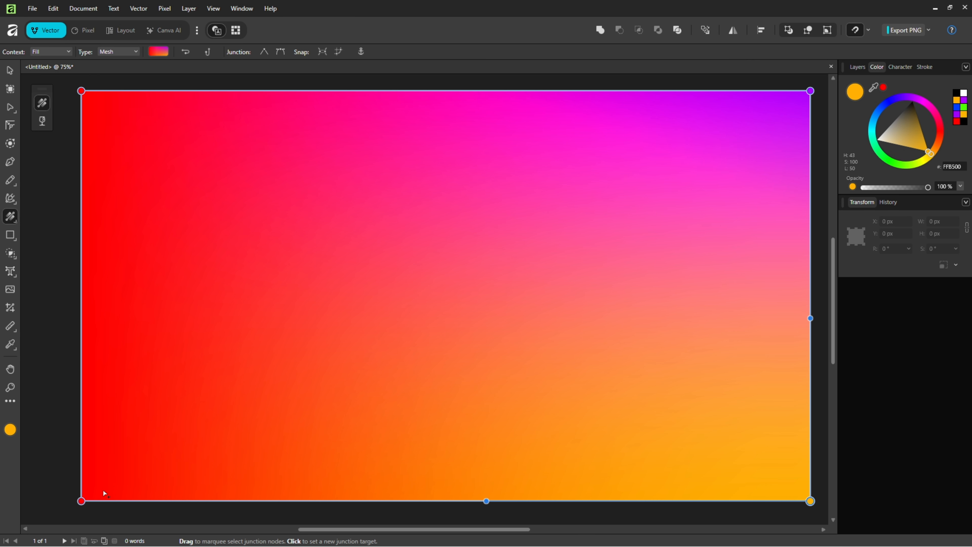
click(81, 501)
click(882, 109)
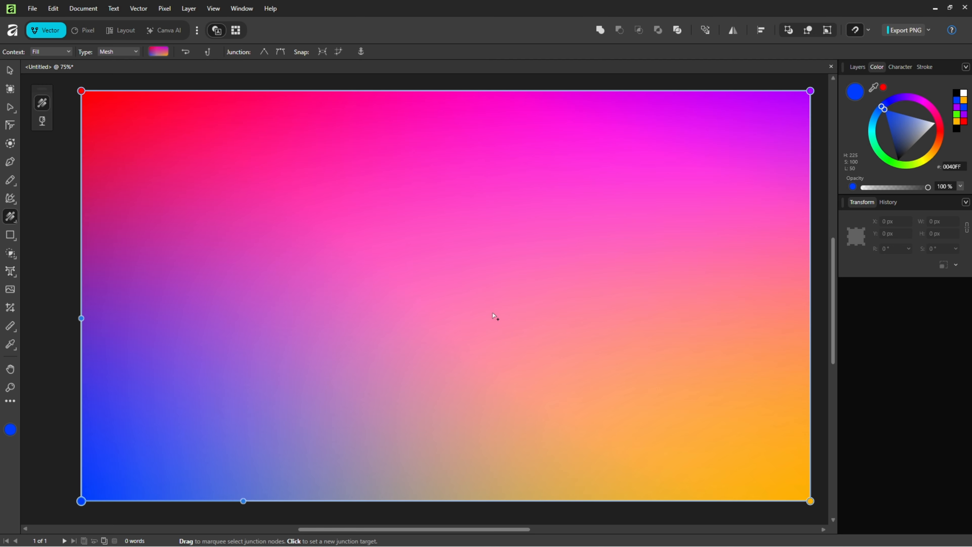
Add a vertical mesh line at the top edge's middle, colouring its top junction green and bottom junction cyan
click(441, 90)
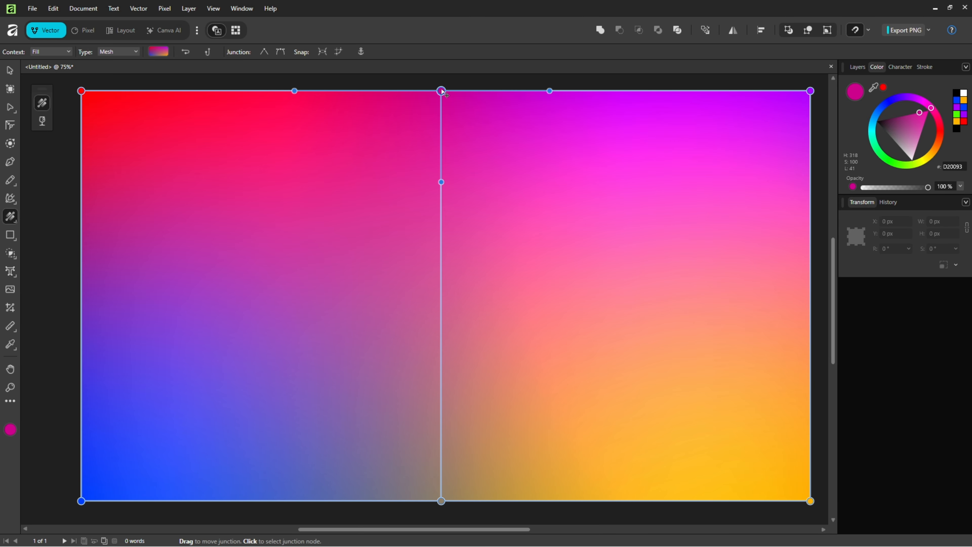
click(899, 163)
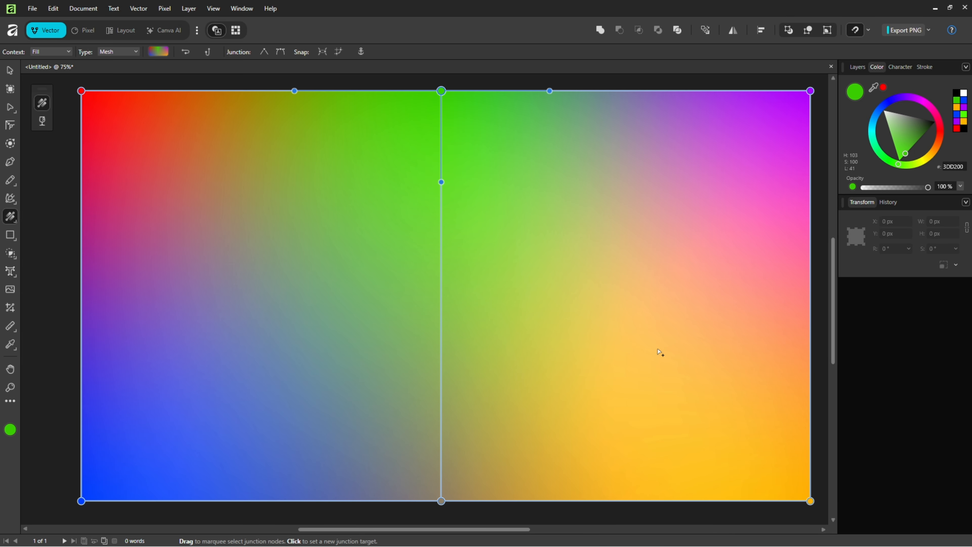
click(442, 498)
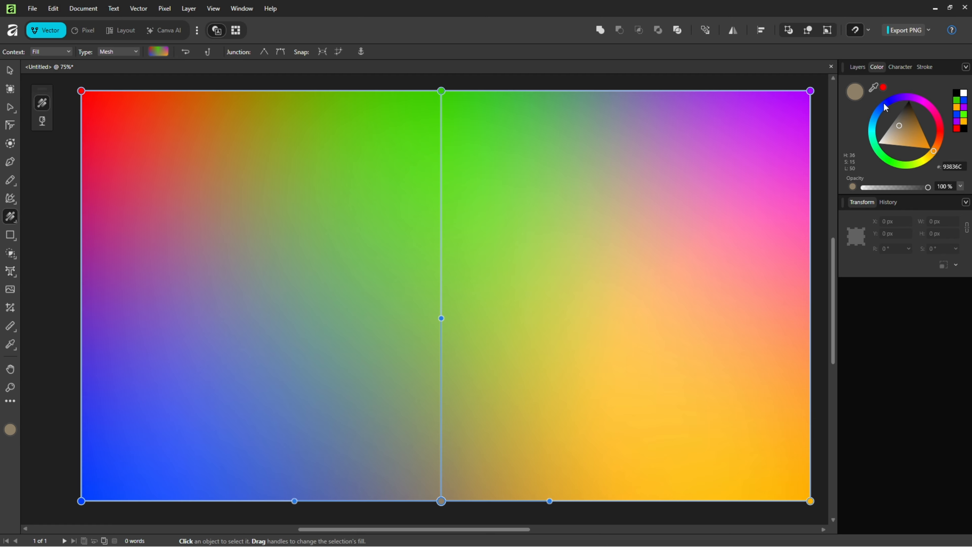
drag(883, 105, 873, 122)
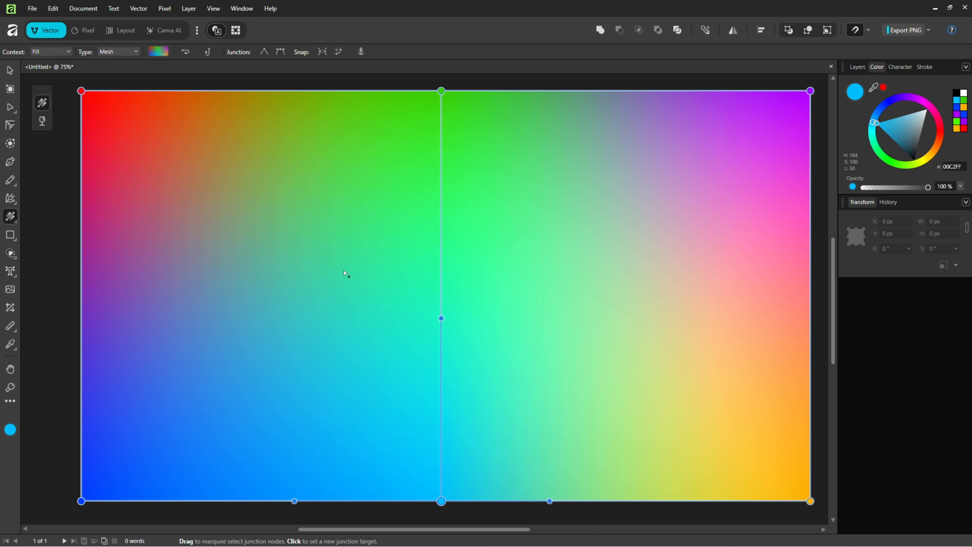
Add a horizontal mesh line at the left edge's middle, colouring the centre junction blue and the right-edge junction red
click(81, 295)
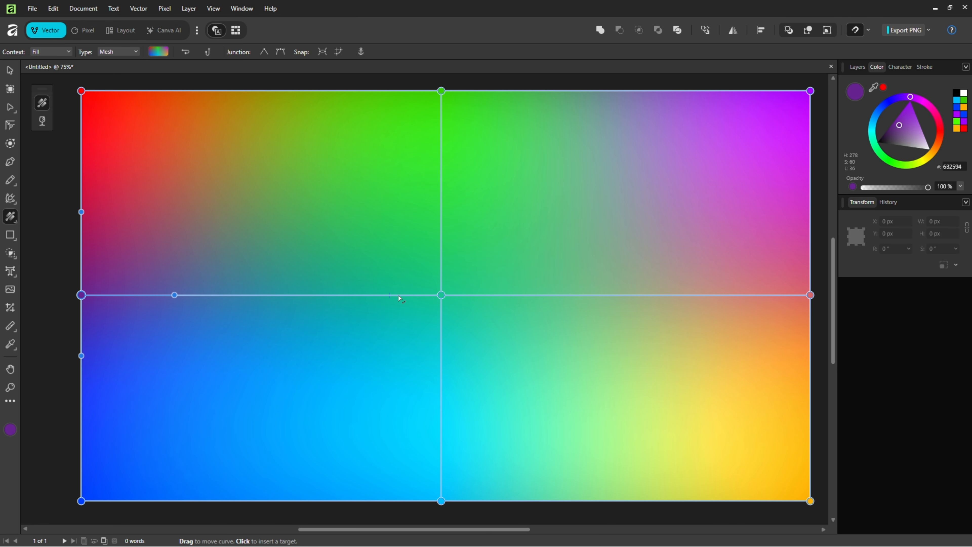
click(442, 296)
click(875, 116)
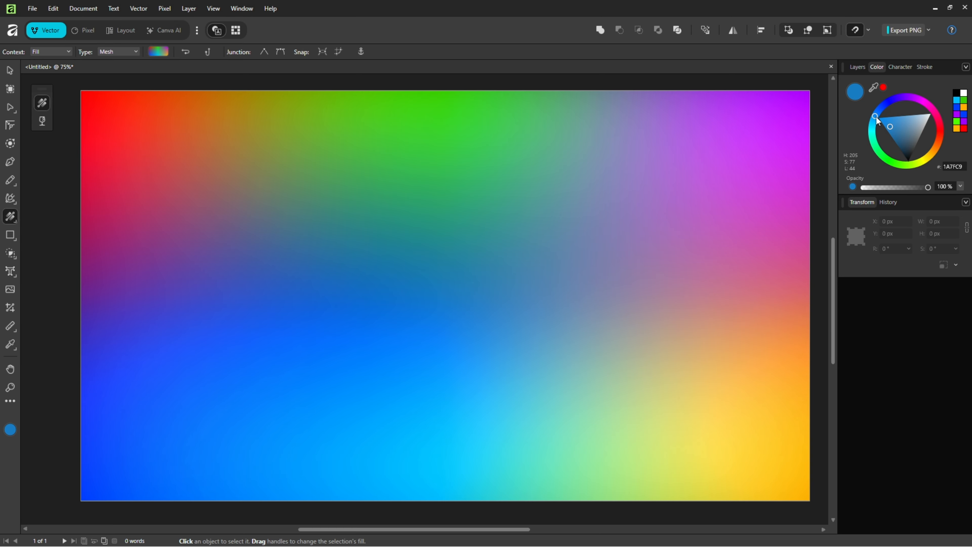
drag(887, 120, 878, 117)
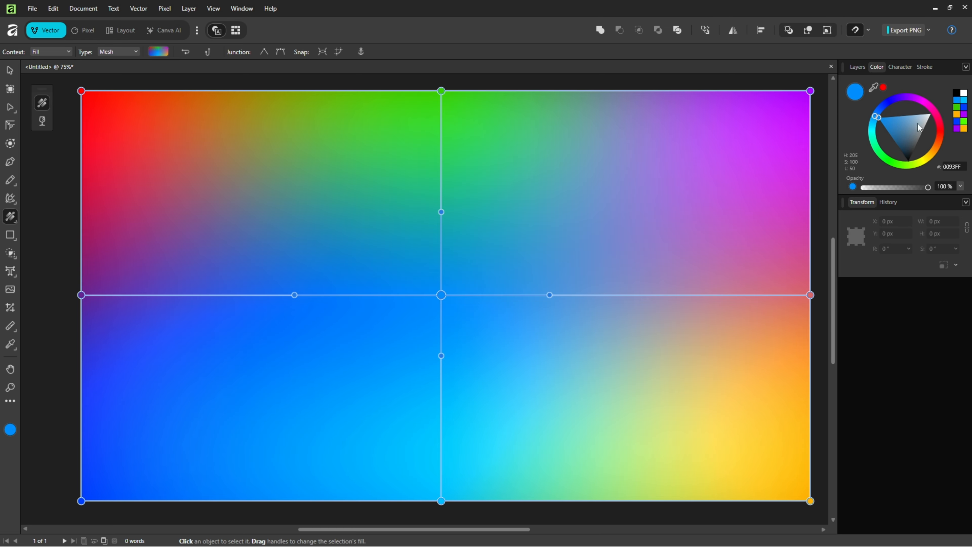
click(810, 295)
click(937, 130)
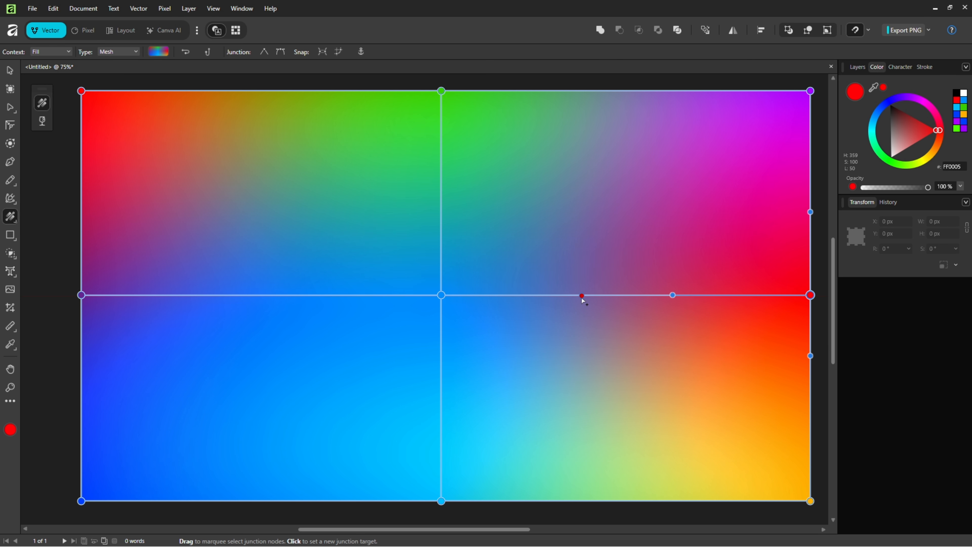
Add vertical mesh lines at the left and right quarters, and set the right-quarter middle junction's opacity to 0%
click(588, 295)
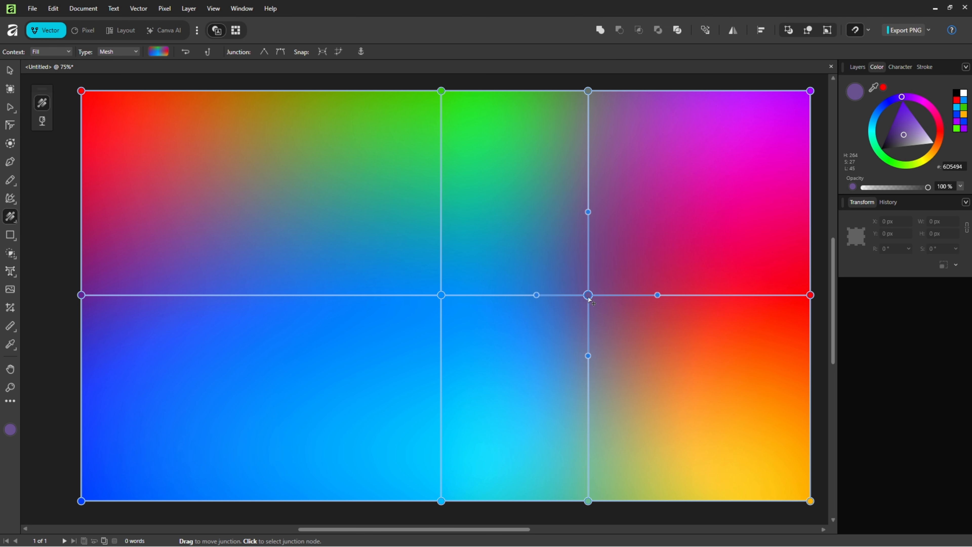
click(264, 296)
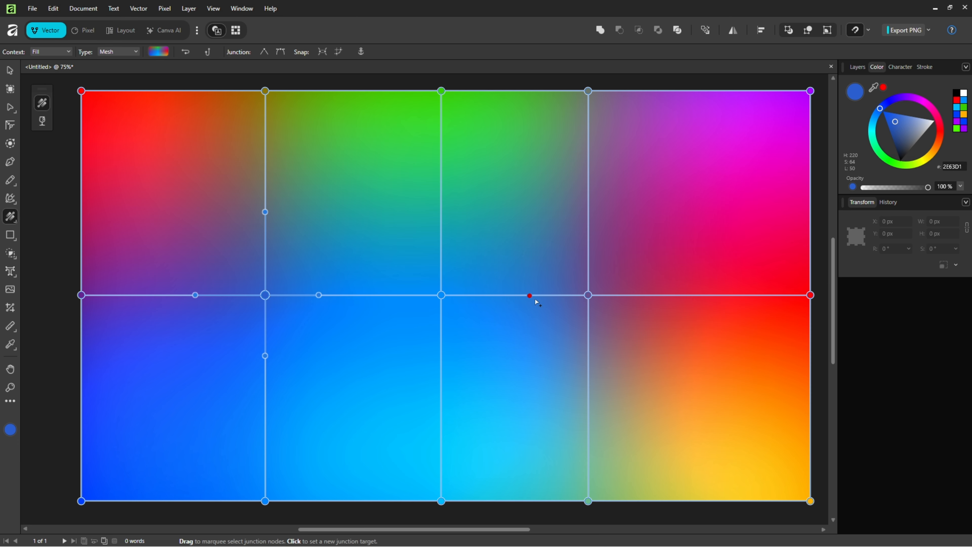
click(588, 295)
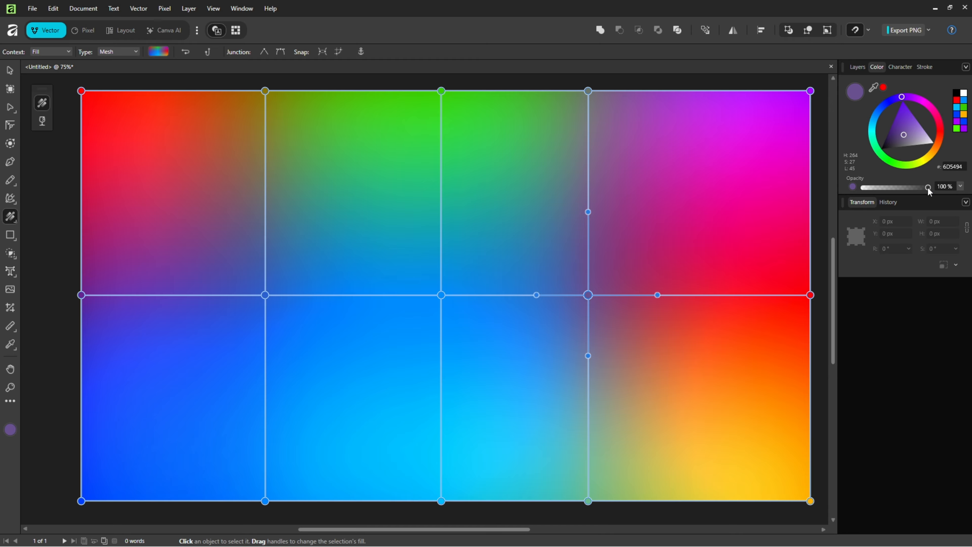
drag(928, 188, 856, 184)
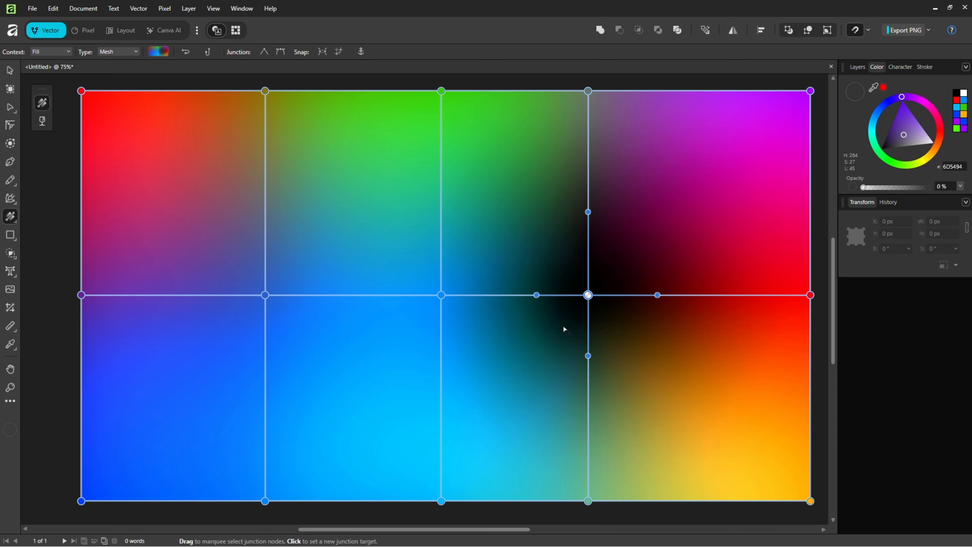
Toggle the rectangle layer's visibility to inspect the fill layer beneath, then reselect the rectangle
click(856, 67)
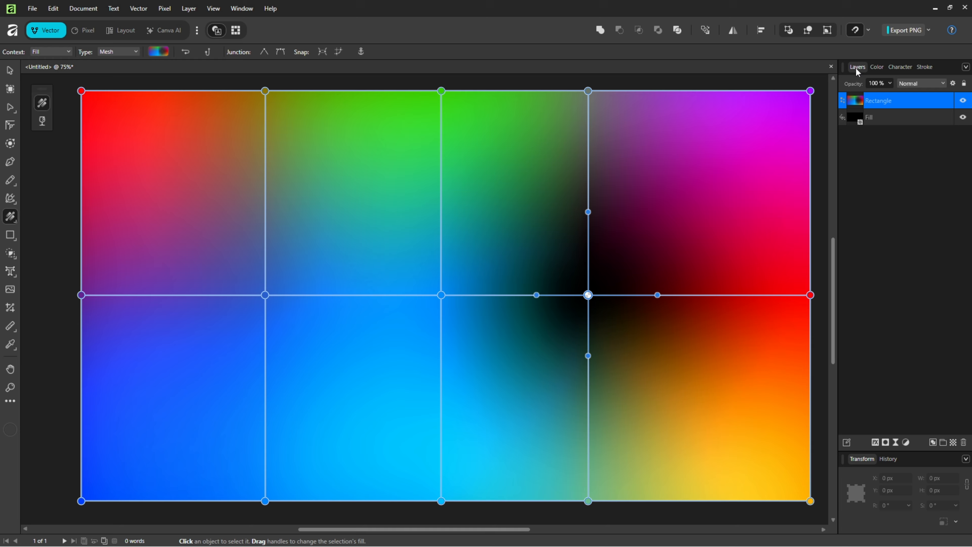
click(963, 100)
click(911, 119)
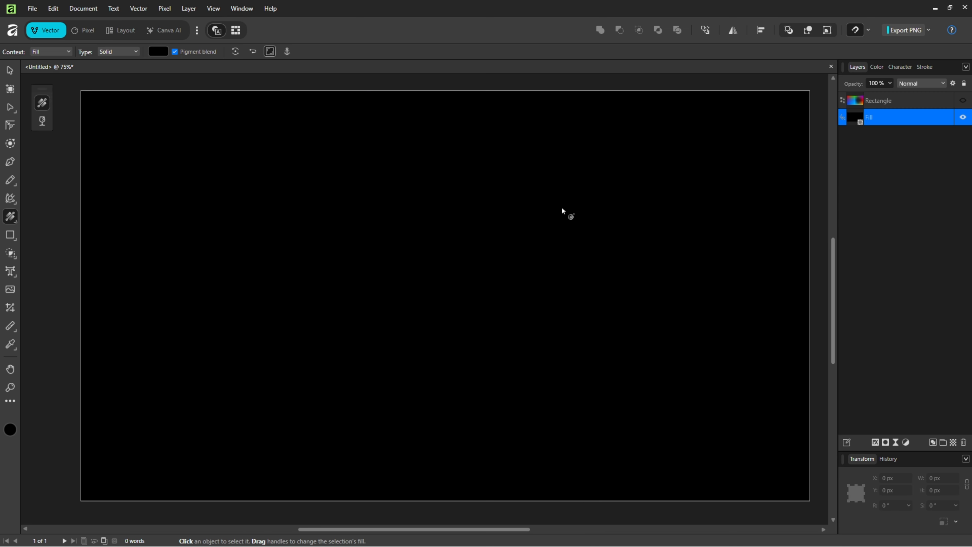
click(963, 100)
click(913, 100)
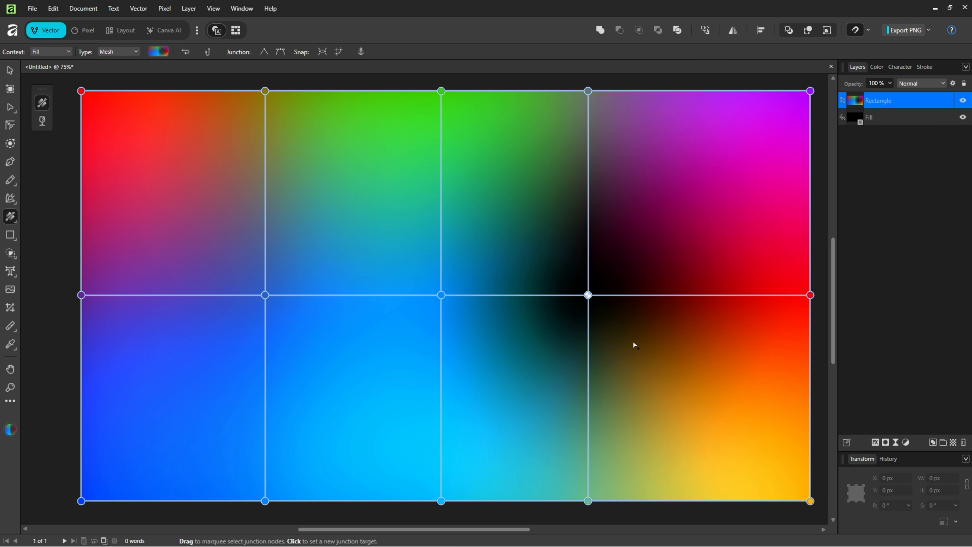
Add a horizontal mesh line in the upper quarter and colour its junction on the right-quarter line dark blue
click(588, 175)
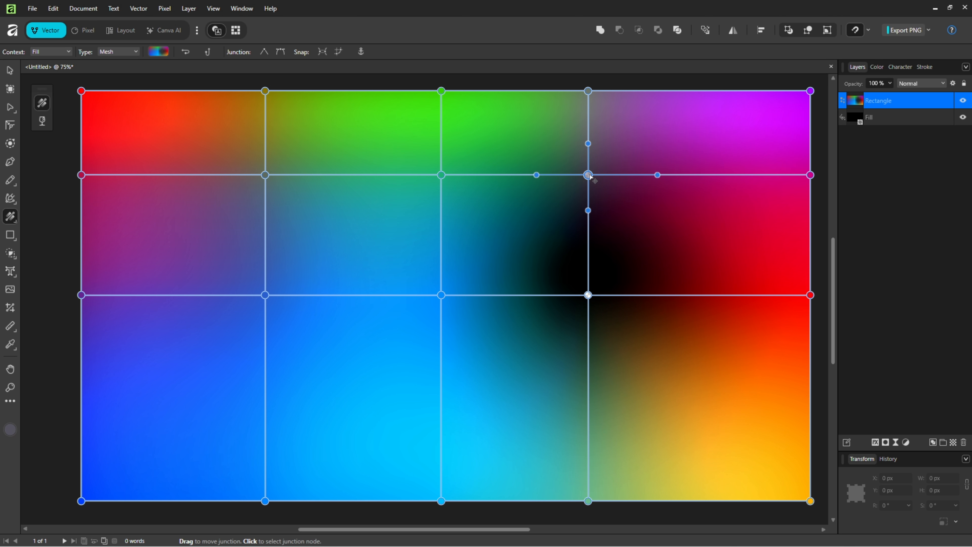
click(877, 66)
drag(899, 132, 880, 121)
drag(880, 108, 878, 119)
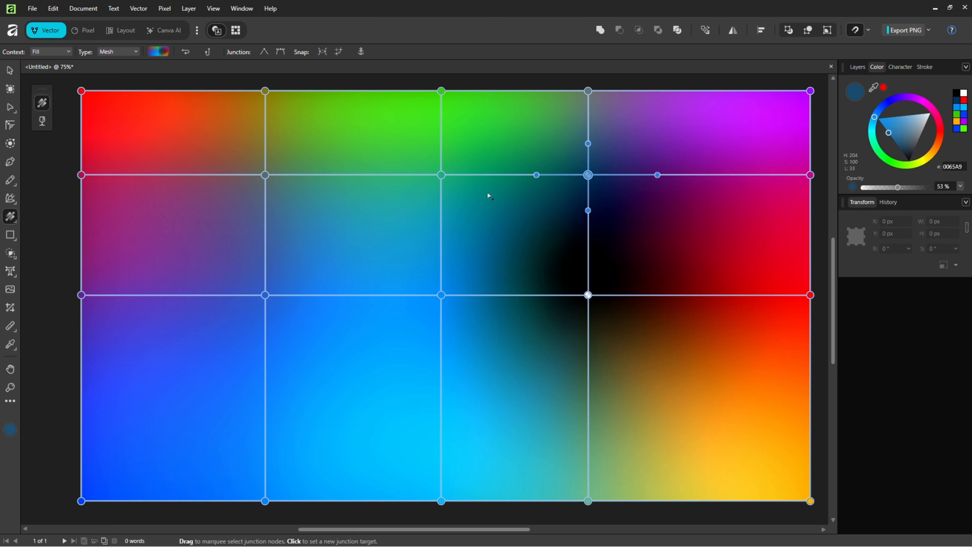
Add a horizontal mesh line in the lower quarter and colour its left-quarter junction green
click(263, 407)
drag(882, 168, 886, 162)
Drag five interior mesh junctions to new positions so the grid lines bend into flowing curves
drag(442, 295, 455, 257)
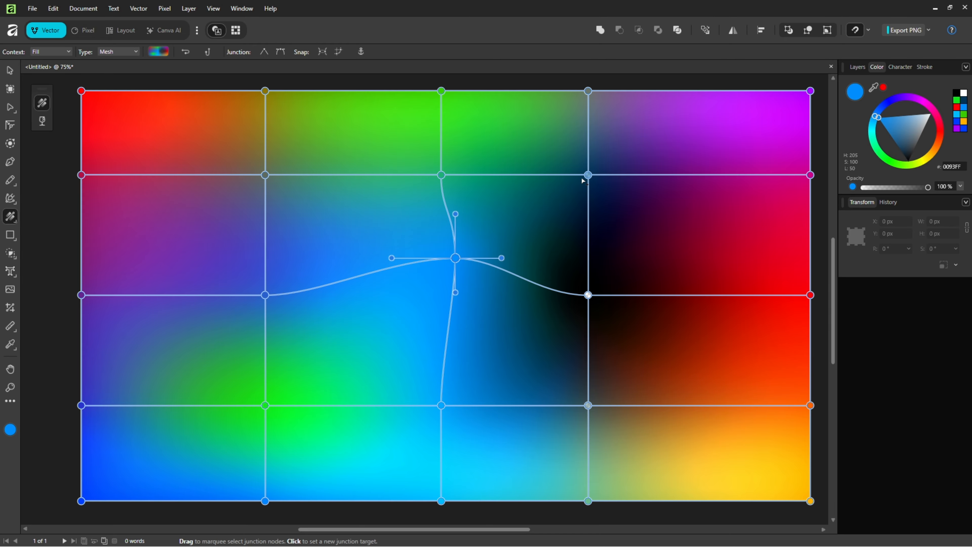
drag(582, 181, 635, 163)
drag(588, 295, 601, 308)
drag(264, 295, 214, 341)
drag(264, 405, 287, 459)
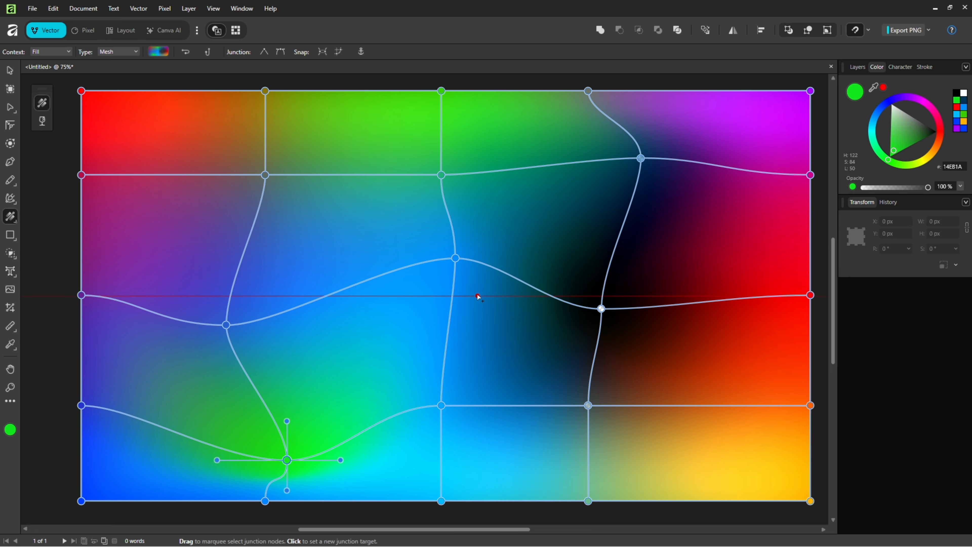
Reshape the curve handles of the junction near the mesh centre to twist its lines
click(456, 259)
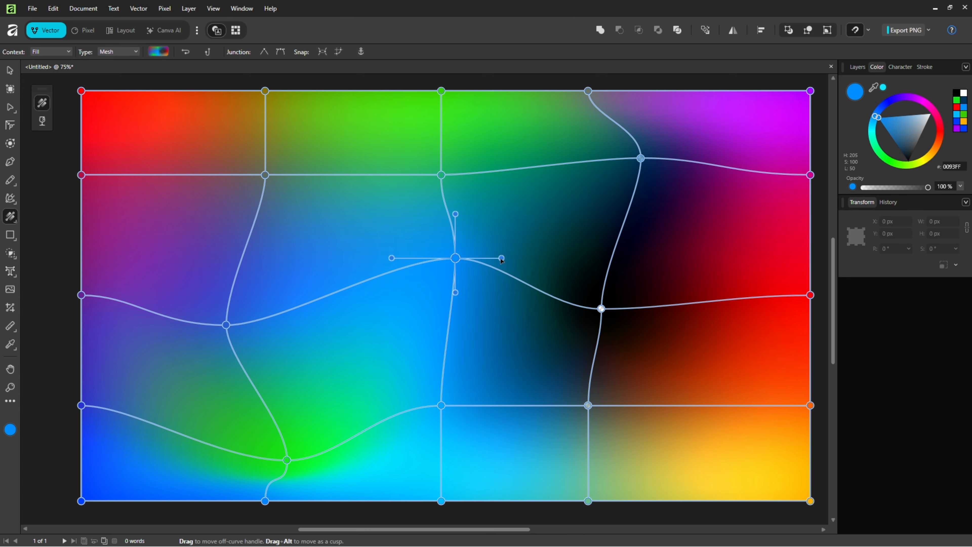
drag(502, 258, 530, 179)
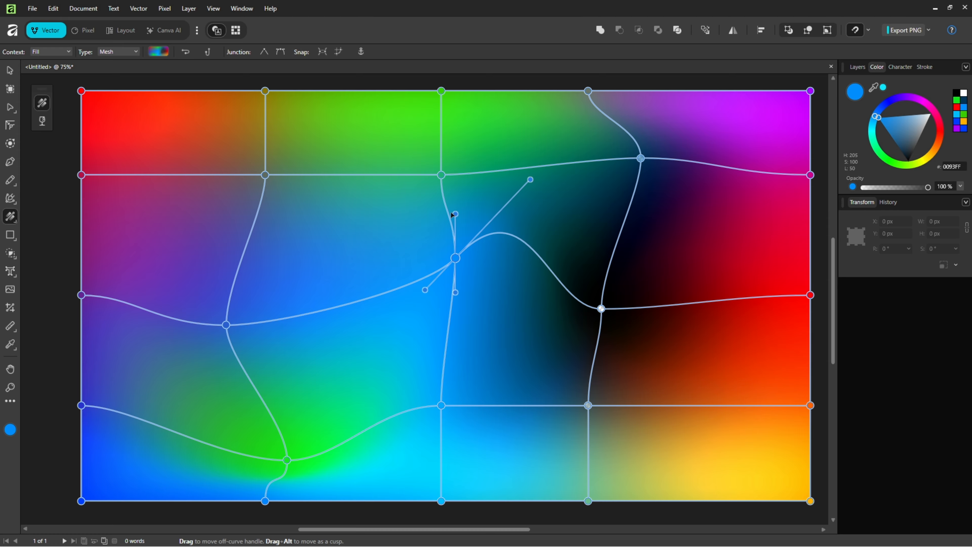
drag(455, 213, 419, 214)
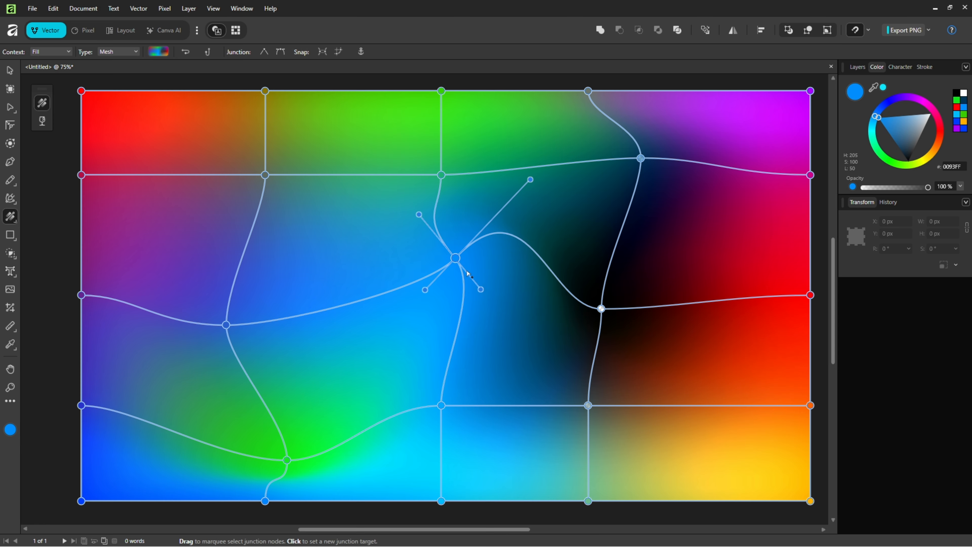
Reshape the curve handles of the transparent junction, then deselect the mesh to preview the gradient
click(601, 308)
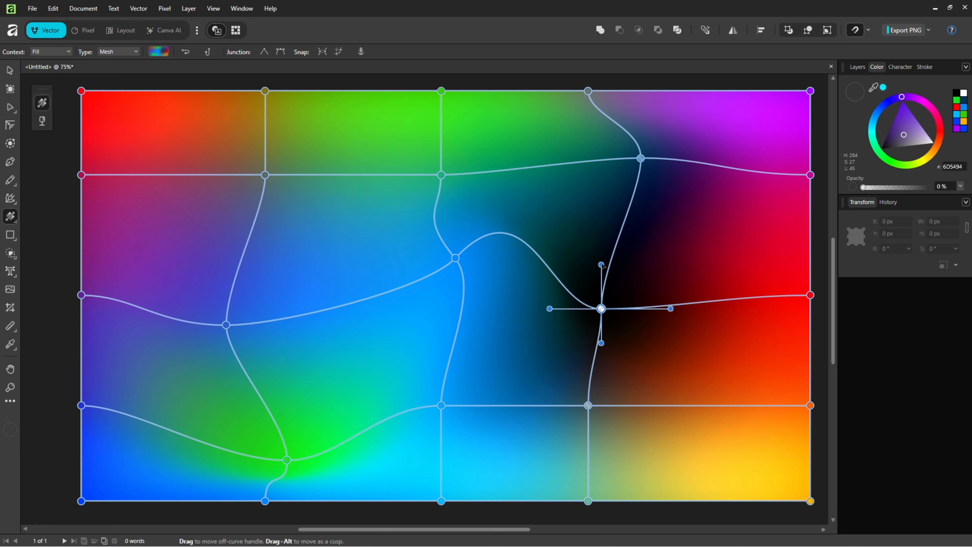
drag(602, 264, 683, 191)
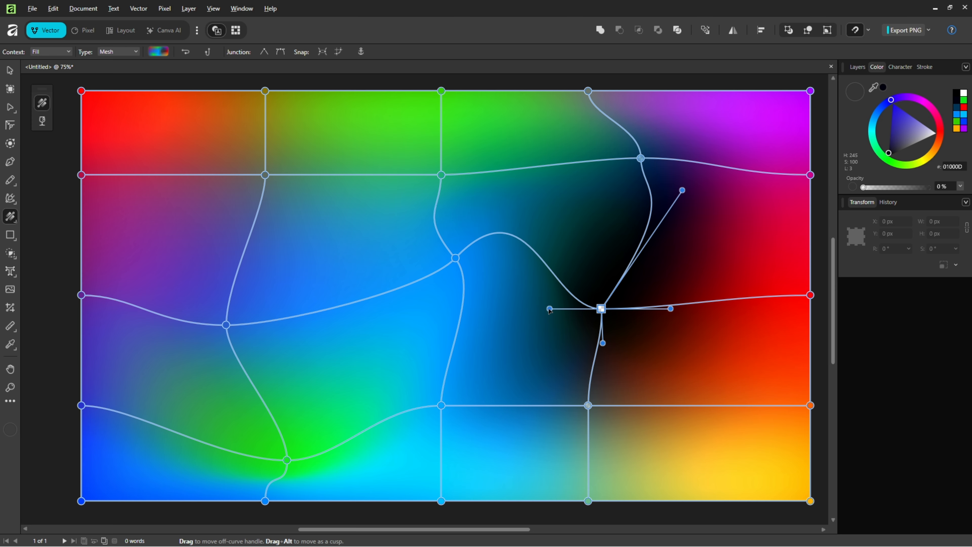
drag(550, 309, 526, 379)
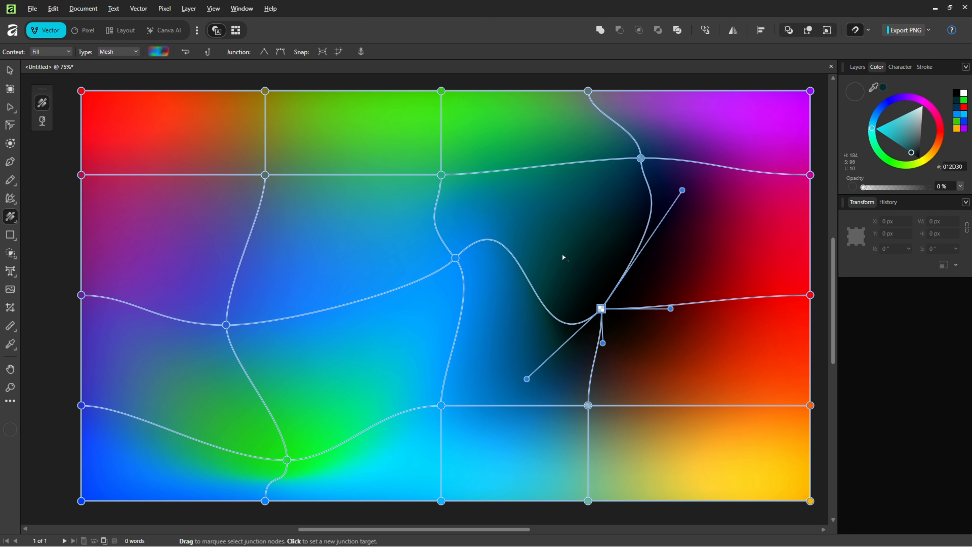
click(819, 261)
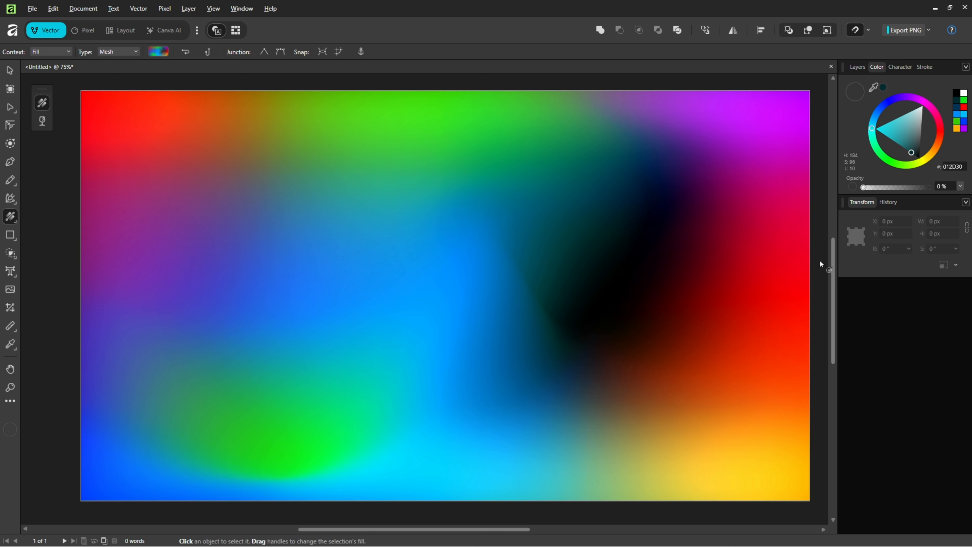